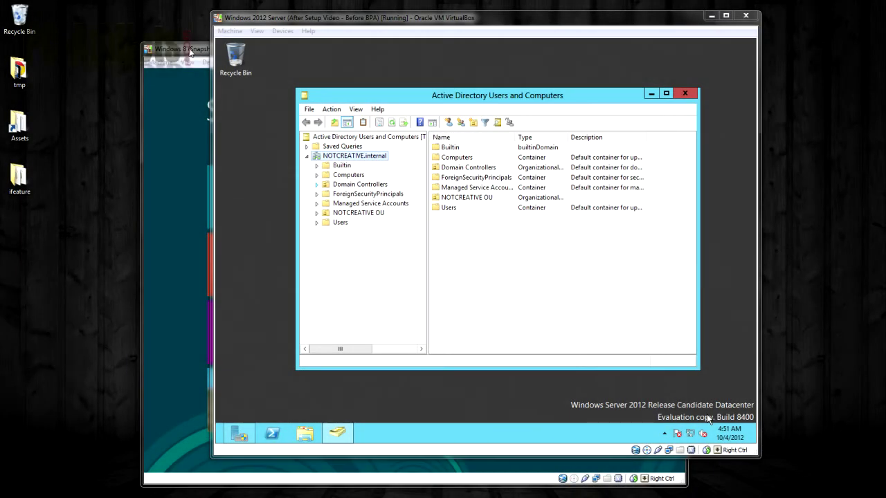
# On the server, compare the empty Computers container with the _WDS OU under NOTCREATIVE OU
pyautogui.click(189, 52)
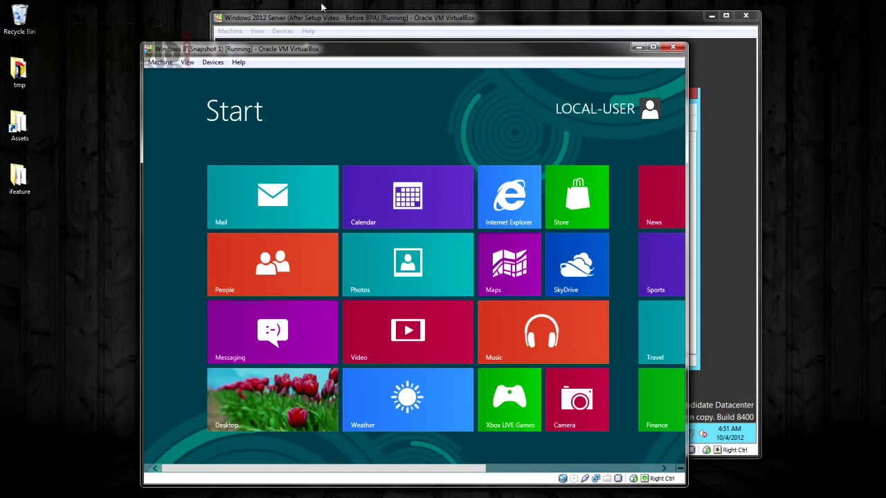
pyautogui.click(304, 40)
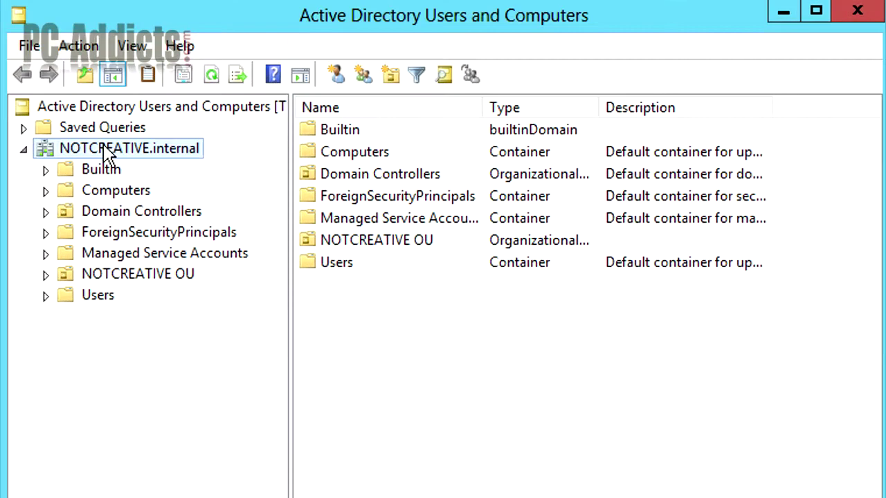
pyautogui.click(296, 180)
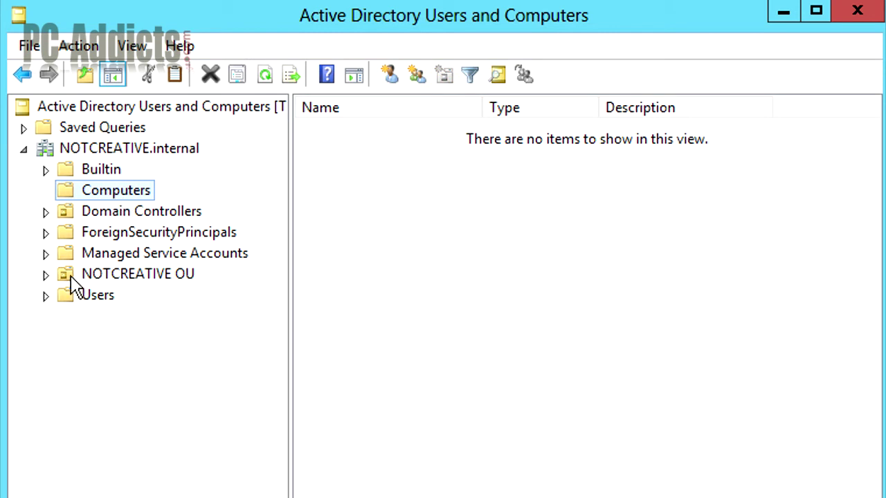
pyautogui.click(46, 274)
pyautogui.click(123, 297)
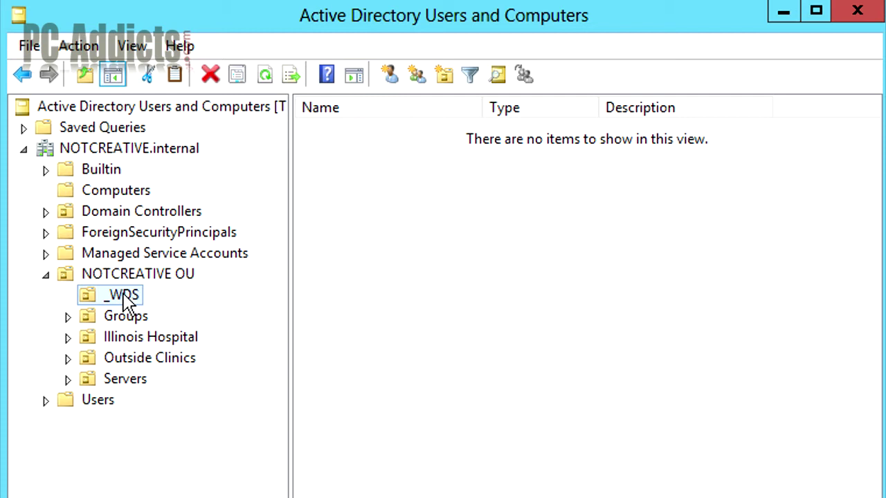
pyautogui.click(125, 193)
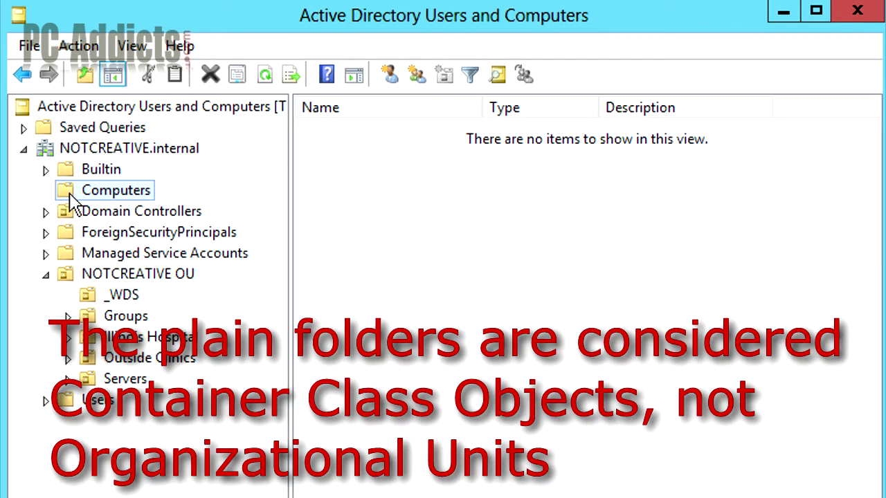
pyautogui.click(117, 298)
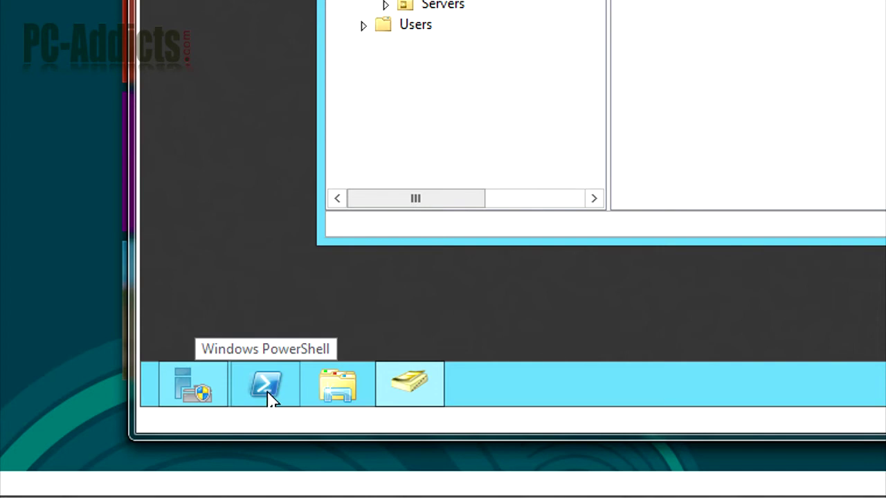
# Launch PowerShell as administrator and run redircmp /? to display its usage help
pyautogui.rightClick(270, 400)
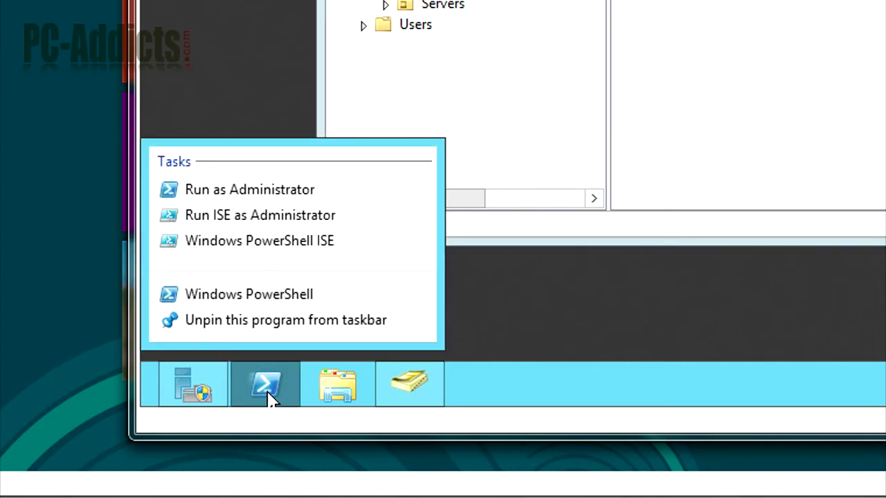
pyautogui.click(229, 196)
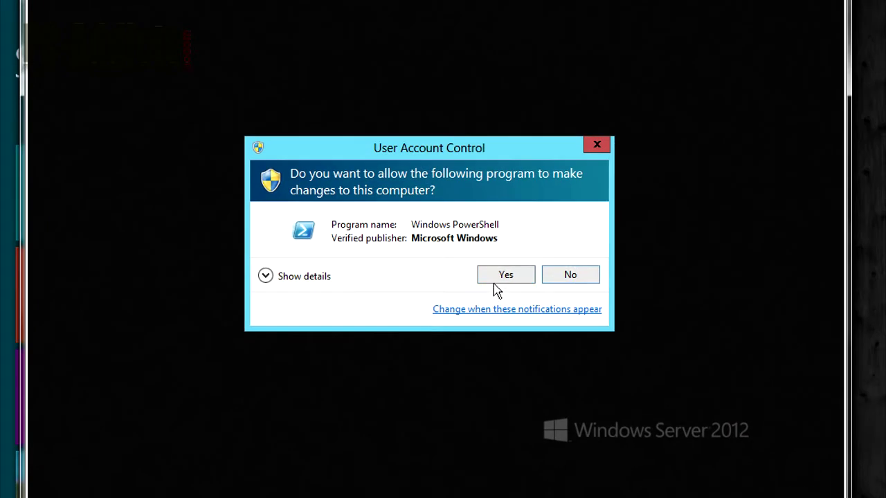
pyautogui.click(497, 275)
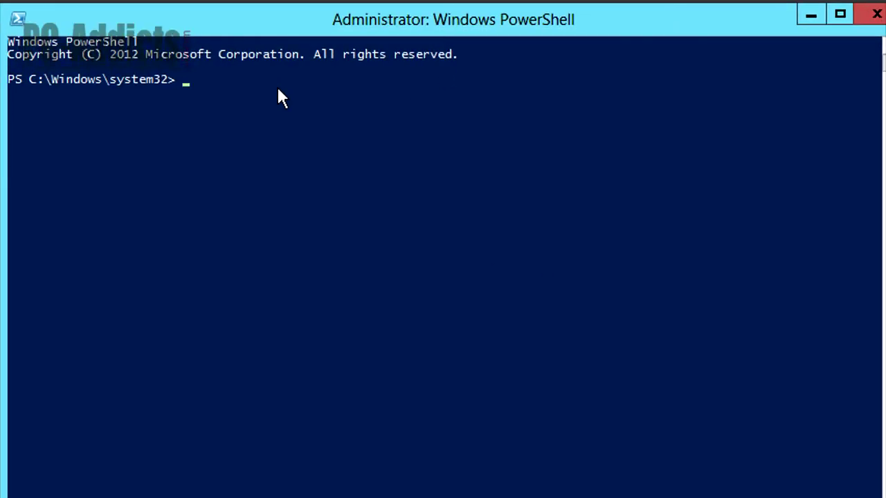
pyautogui.write('redircmp /')
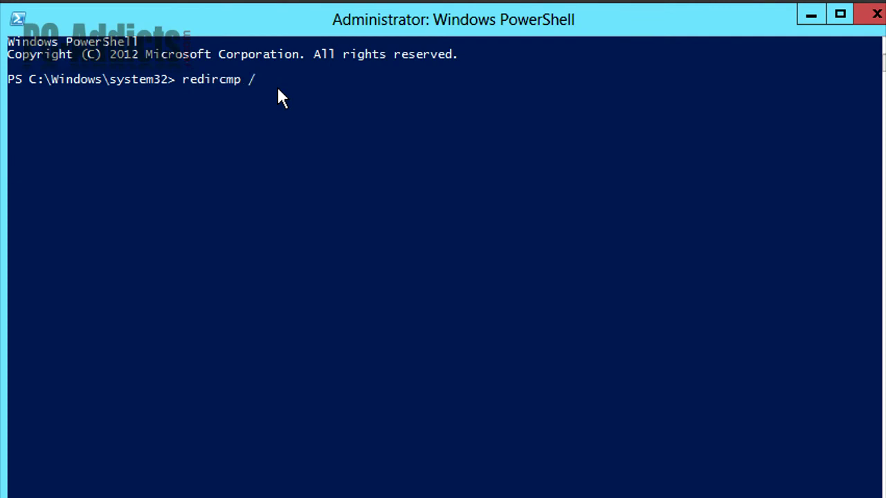
pyautogui.write('?')
pyautogui.press('Return')
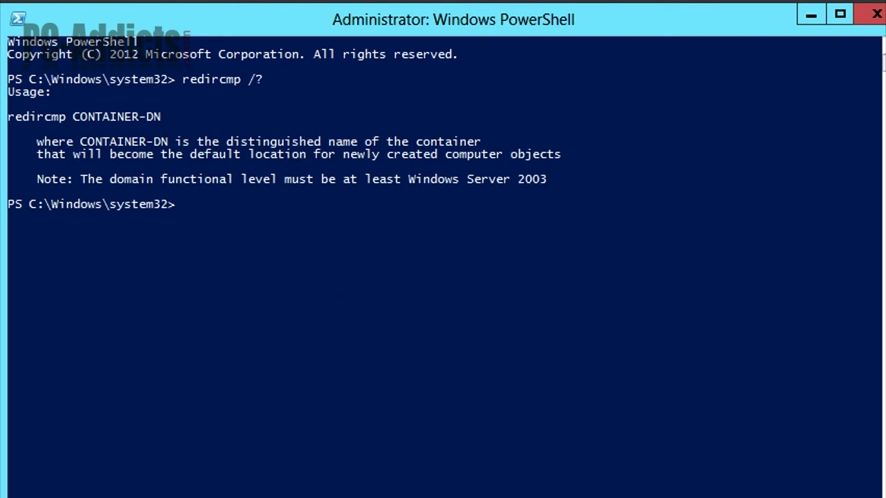
# Minimize PowerShell and enable View > Advanced Features in the directory console
pyautogui.click(811, 14)
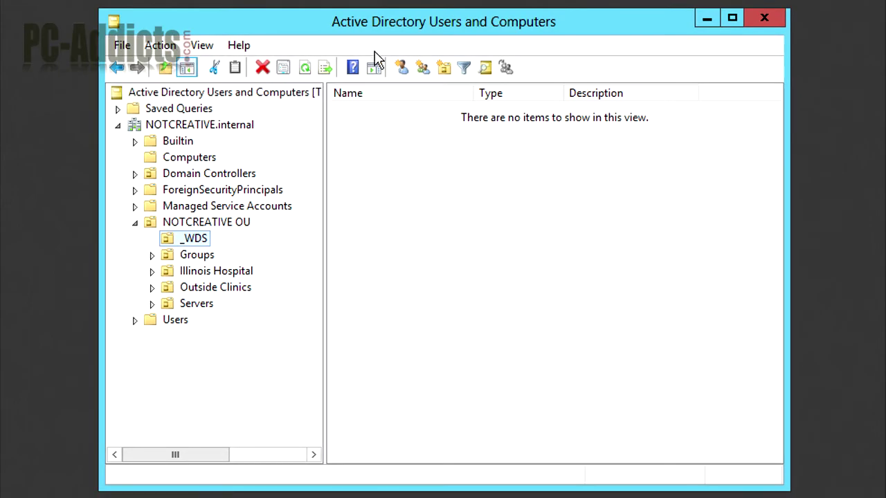
pyautogui.click(211, 52)
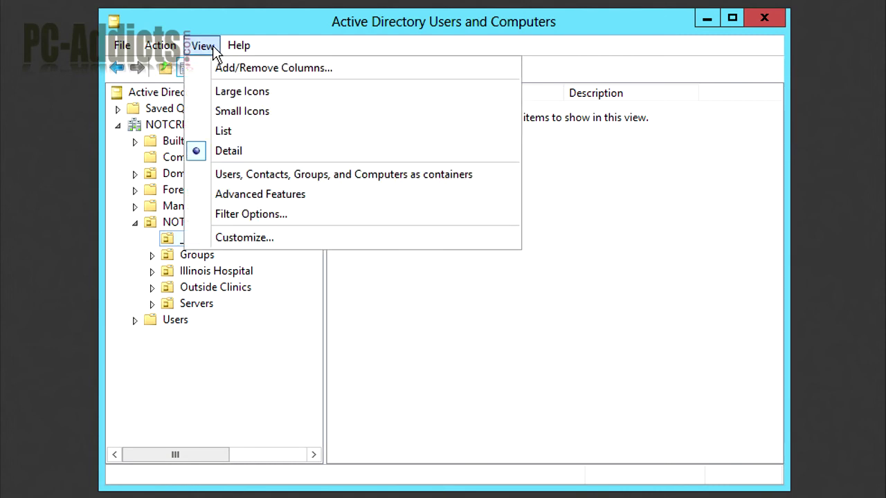
pyautogui.click(223, 199)
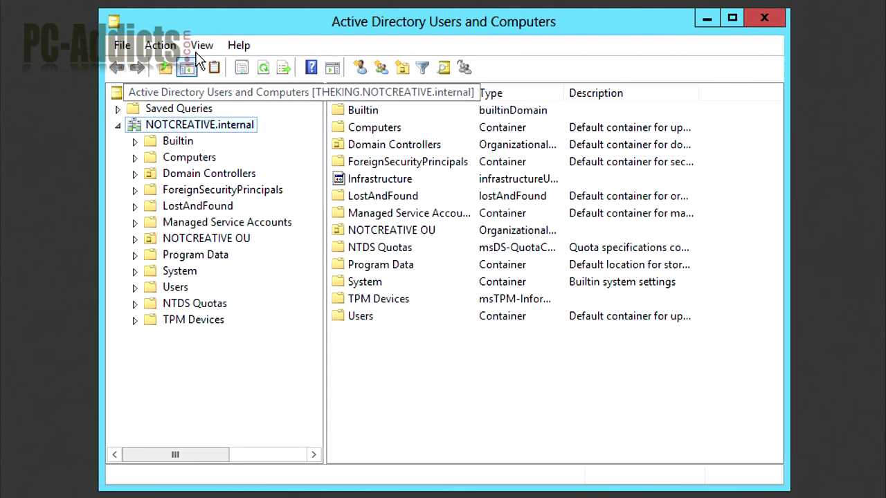
pyautogui.click(202, 46)
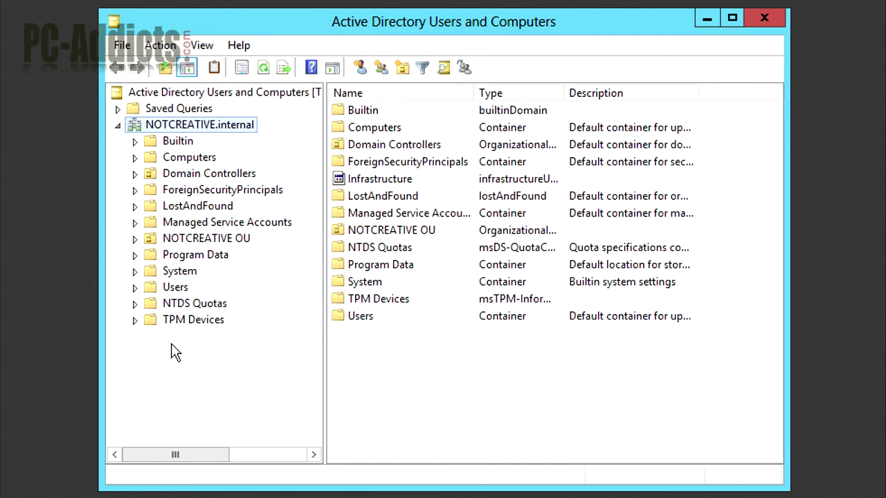
pyautogui.click(185, 386)
# Select the Computers container, then expand NOTCREATIVE OU and select _WDS
pyautogui.click(182, 163)
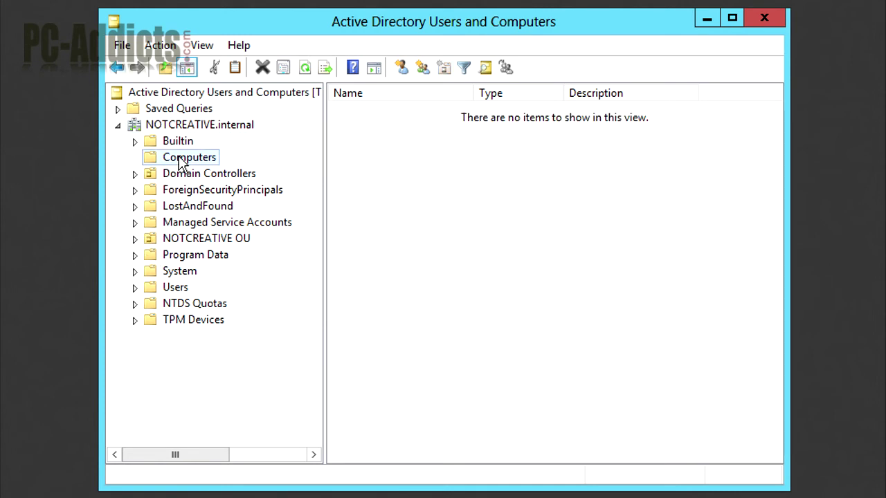
pyautogui.click(136, 241)
pyautogui.click(205, 260)
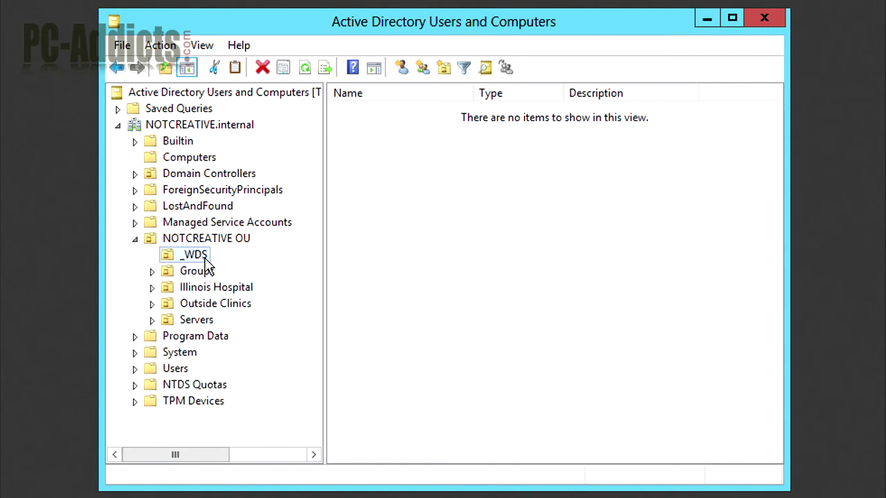
# Copy _WDS's distinguishedName from its Attribute Editor, then close the viewer and properties
pyautogui.rightClick(203, 260)
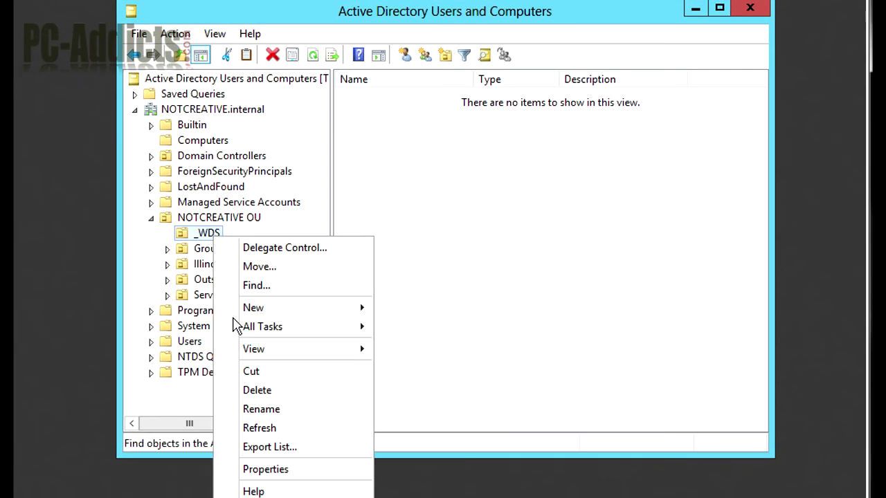
pyautogui.click(265, 469)
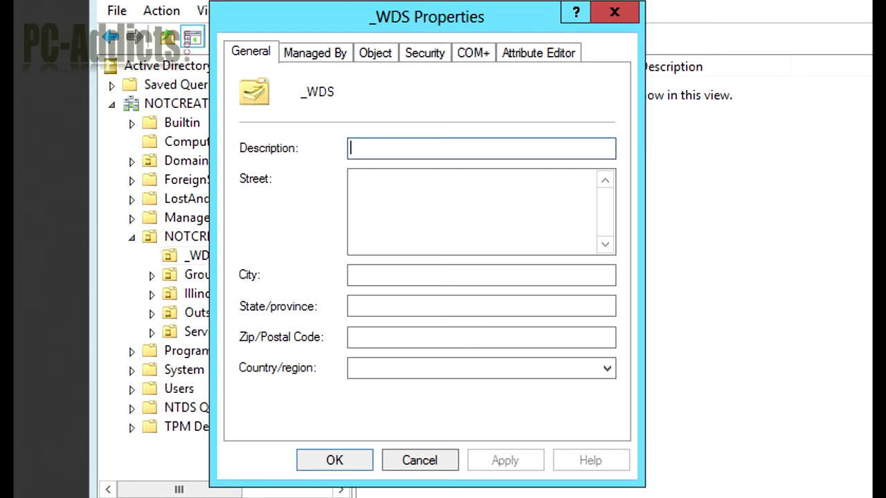
pyautogui.click(533, 60)
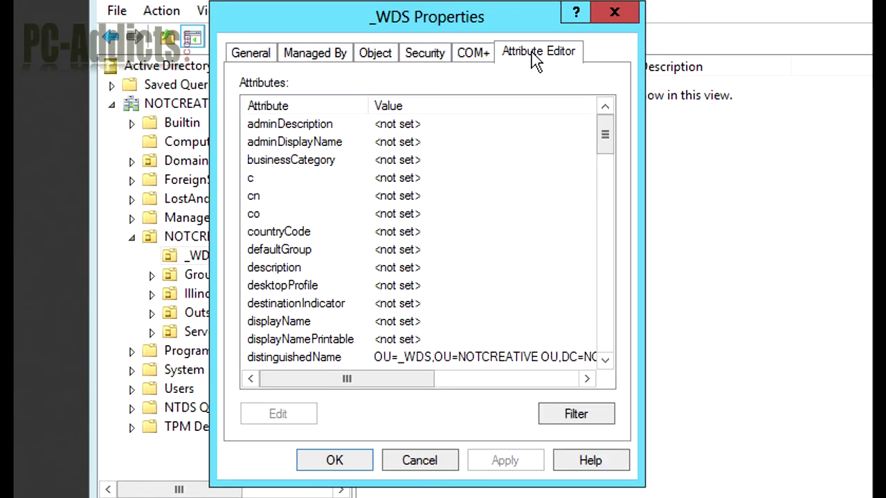
pyautogui.click(406, 358)
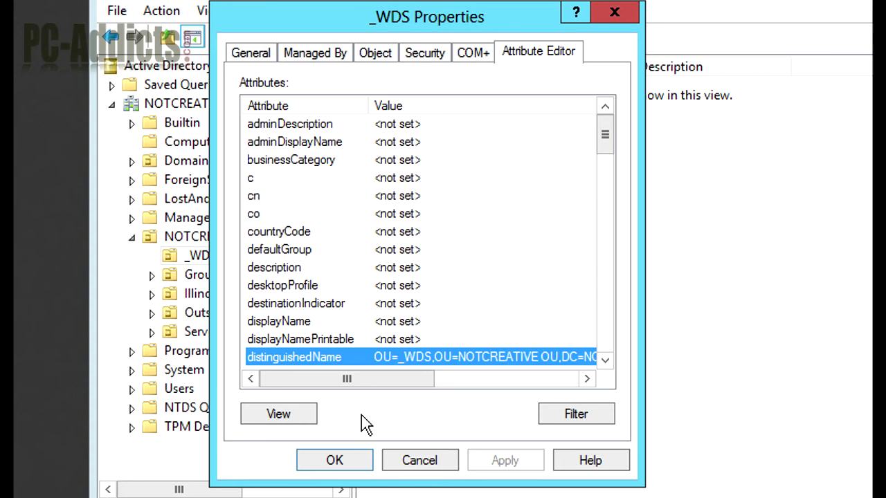
pyautogui.click(291, 415)
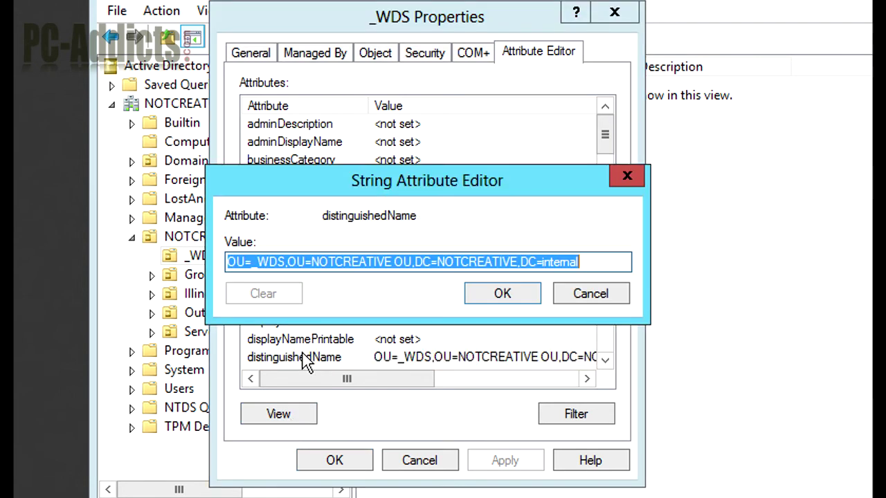
pyautogui.rightClick(380, 267)
pyautogui.click(423, 329)
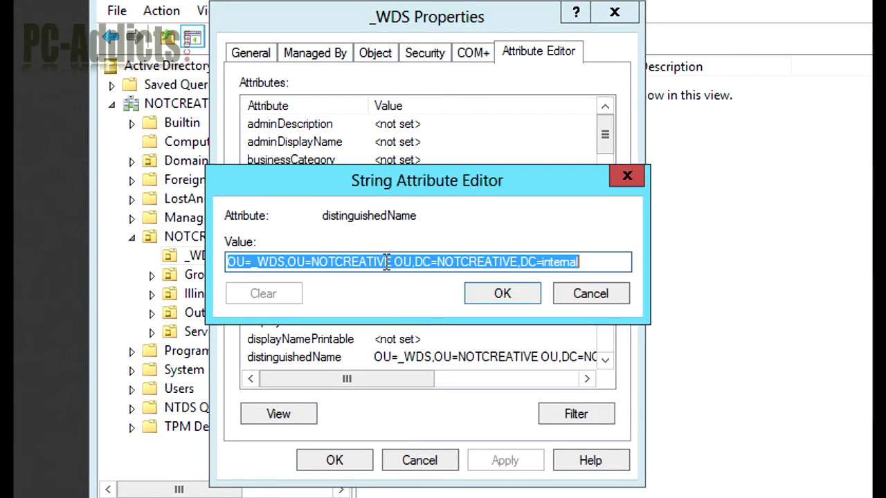
pyautogui.click(396, 263)
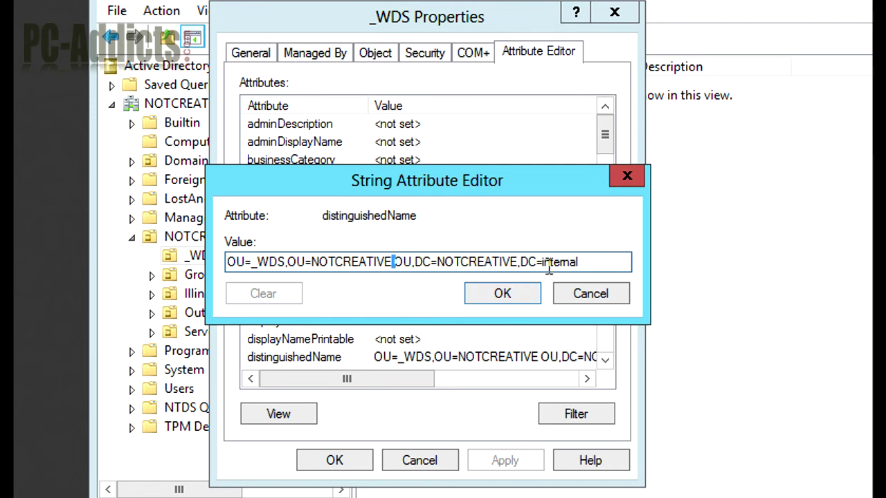
pyautogui.click(482, 292)
pyautogui.click(342, 466)
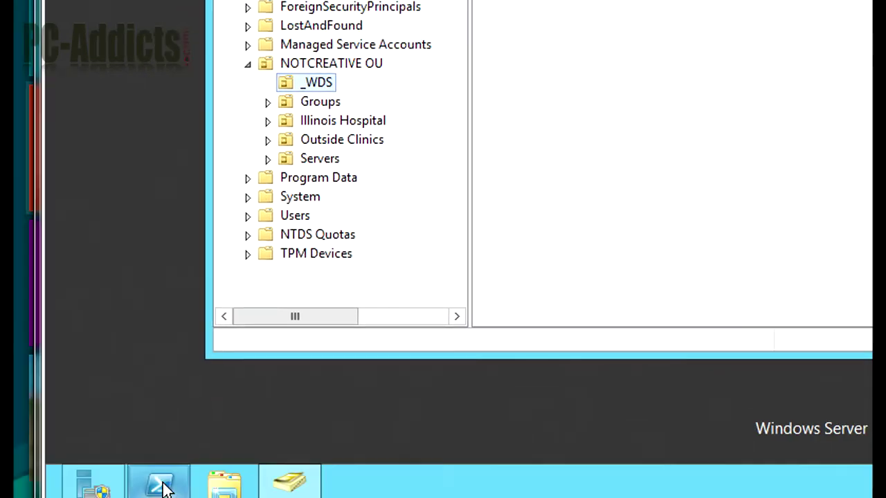
# Run redircmp "OU=_WDS,OU=NOTCREATIVE OU,DC=NOTCREATIVE,DC=internal" in PowerShell
pyautogui.rightClick(185, 448)
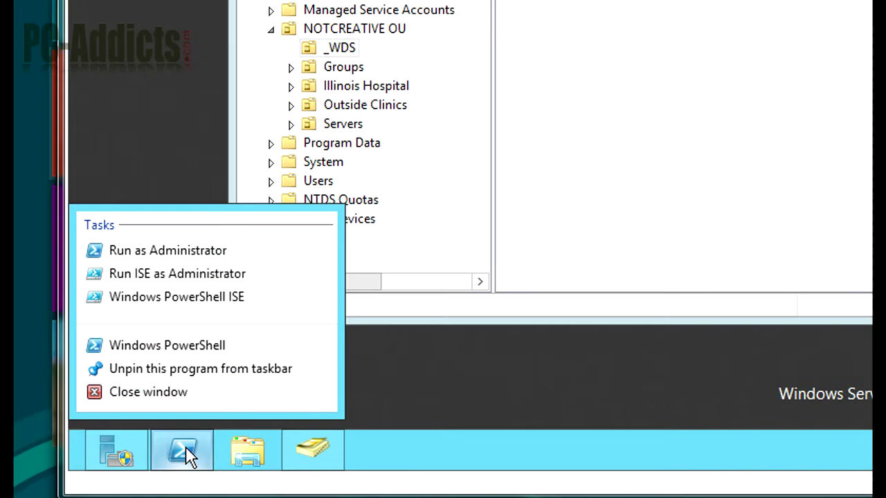
pyautogui.click(185, 449)
pyautogui.moveTo(184, 449)
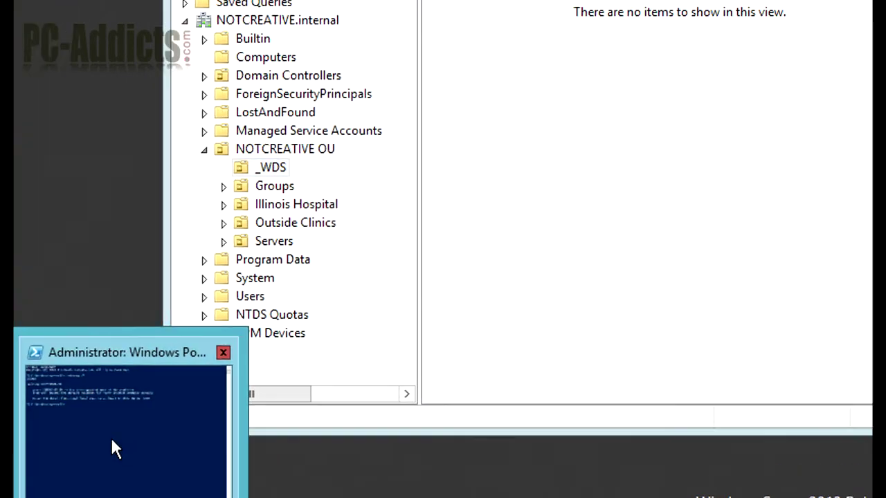
pyautogui.click(115, 448)
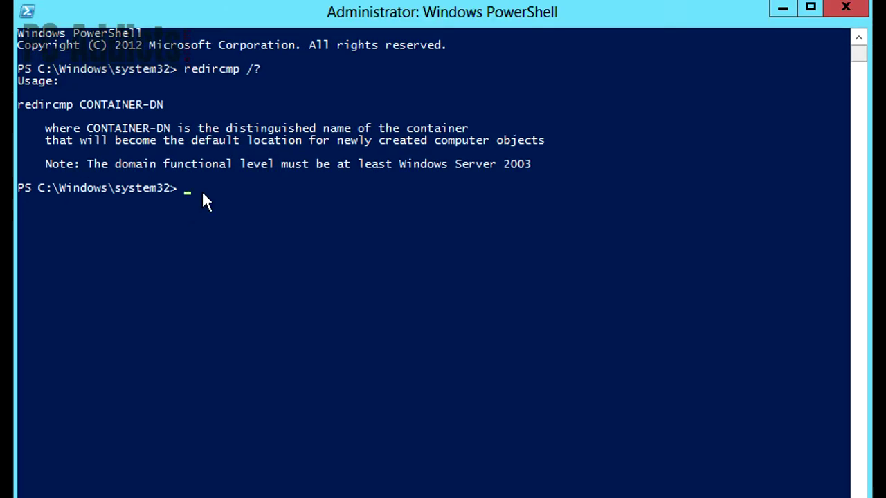
pyautogui.write('redircmp')
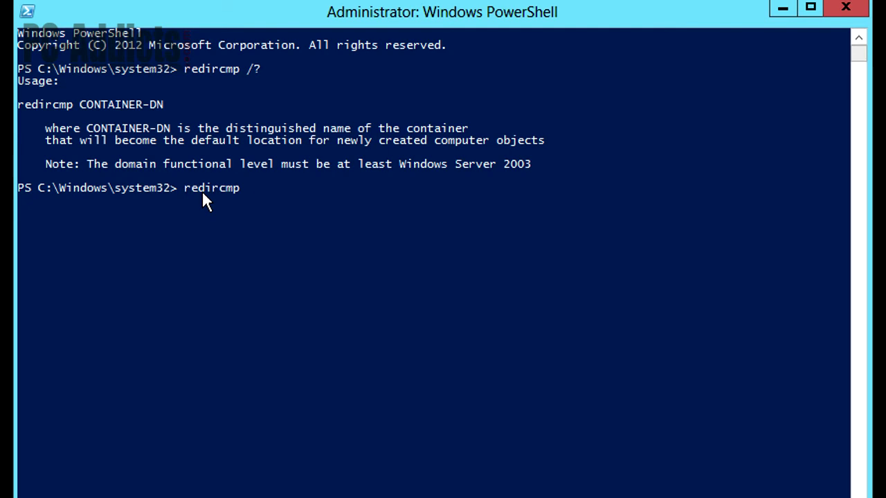
pyautogui.hotkey('alt', 'space')
pyautogui.press('e')
pyautogui.press('p')
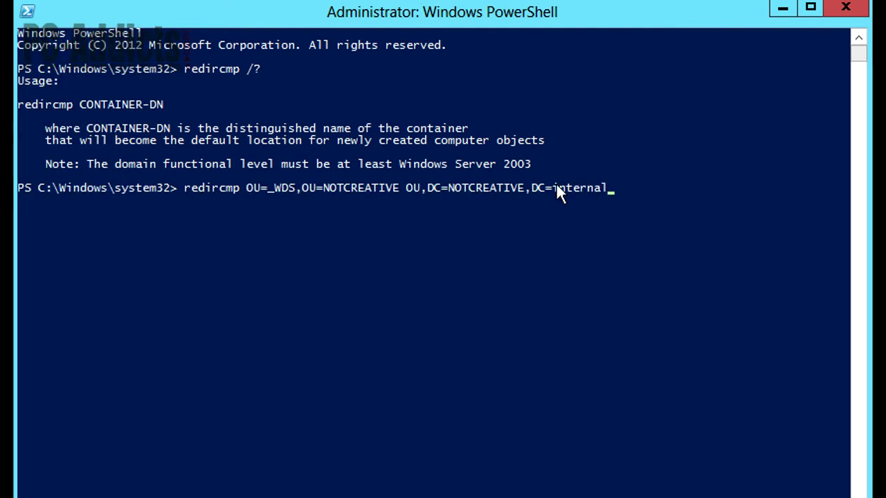
pyautogui.write('"')
pyautogui.hotkey('ctrl', 'Left')
pyautogui.hotkey('ctrl', 'Left')
pyautogui.write('"')
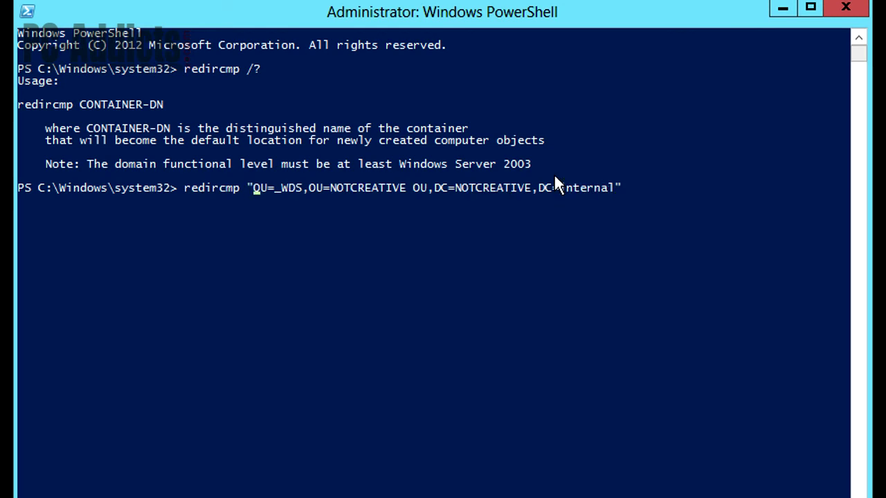
pyautogui.press('Return')
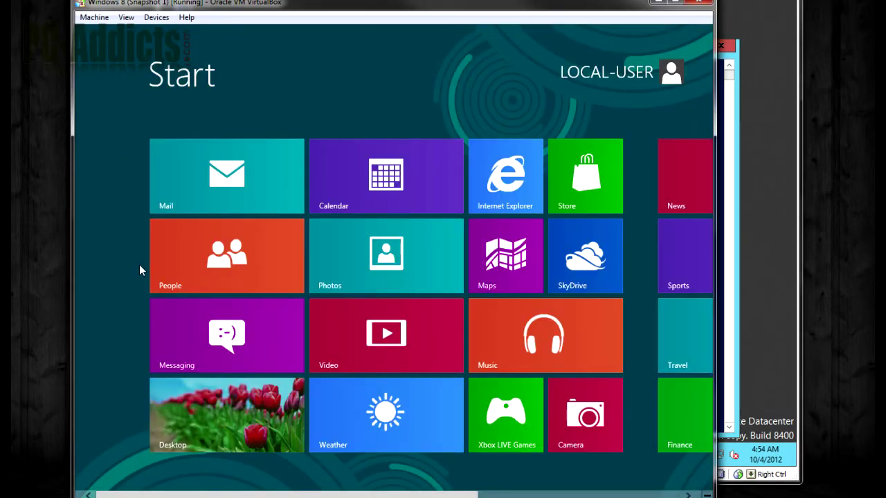
# Open the Join a domain setting and choose Domain membership for the computer
pyautogui.press('super+w')
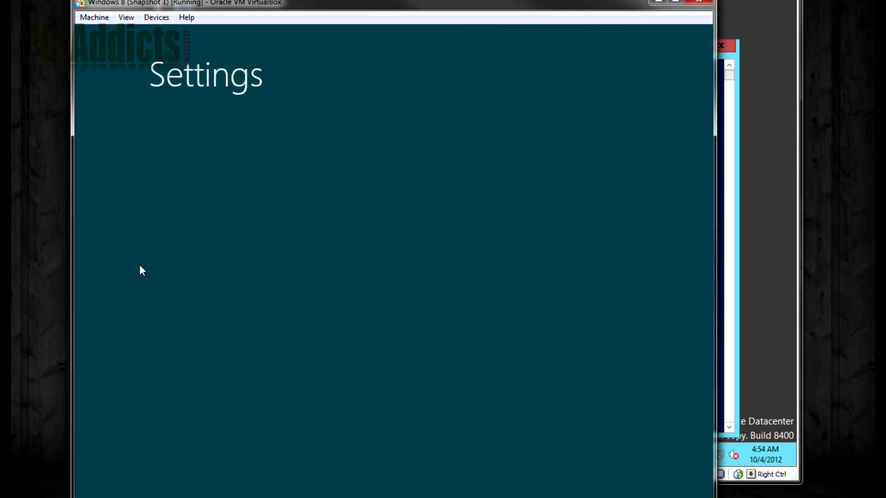
pyautogui.write('om')
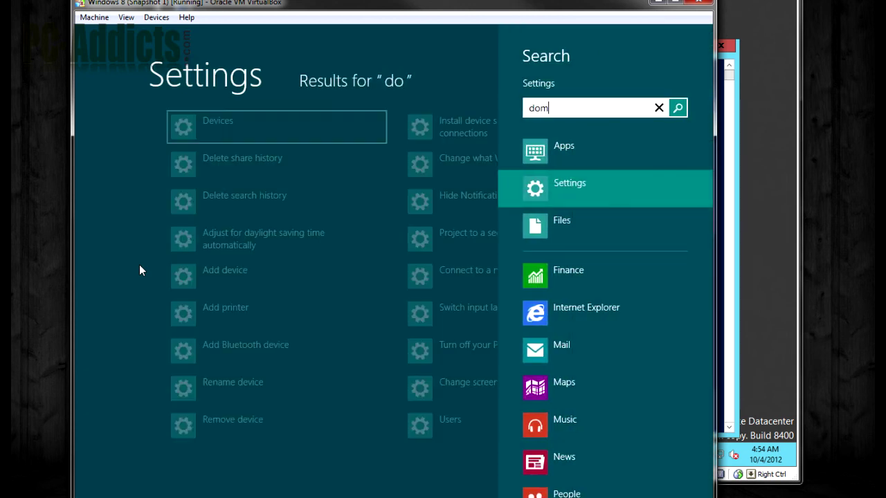
pyautogui.write('ain')
pyautogui.press('Return')
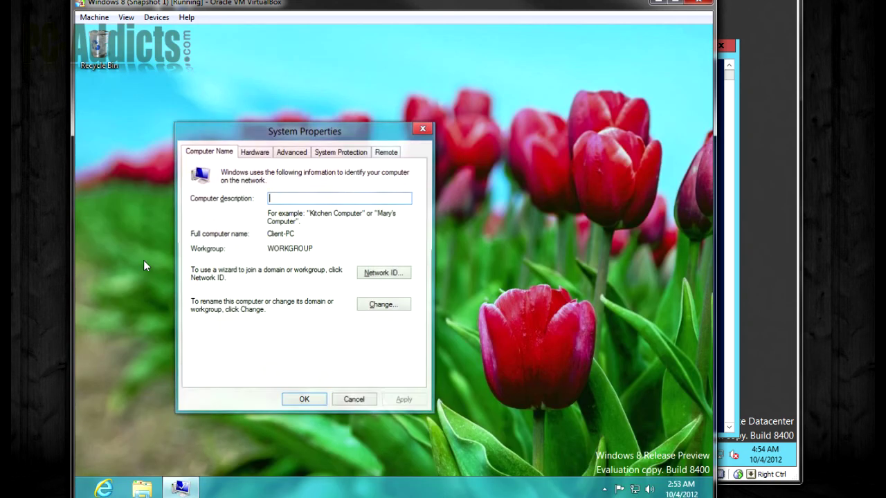
pyautogui.click(378, 306)
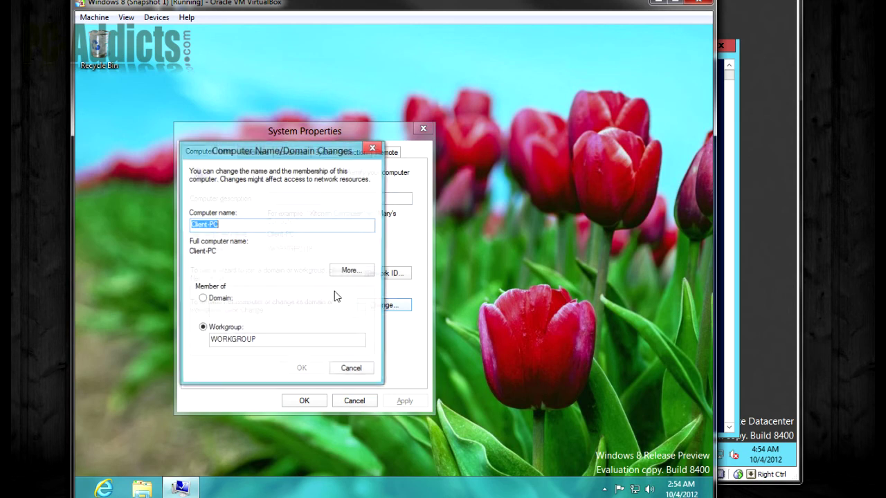
pyautogui.click(225, 301)
# Join notcreative.internal using the domain admin credentials and acknowledge the welcome message
pyautogui.write('notc')
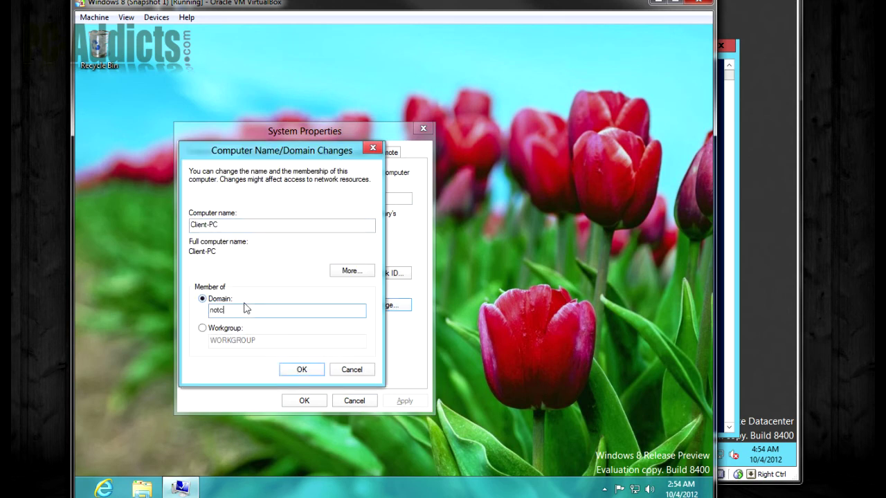
pyautogui.write('reative.internal')
pyautogui.press('Return')
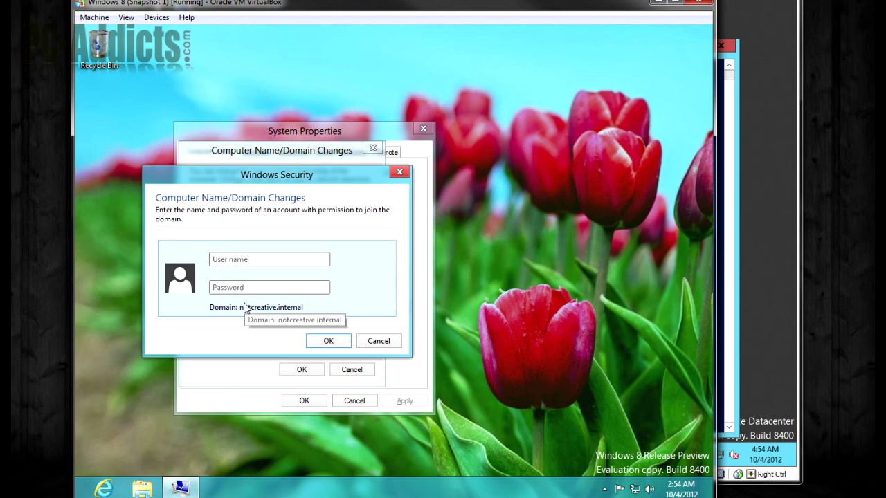
pyautogui.write('cdav')
pyautogui.write('is.adm')
pyautogui.write('•••')
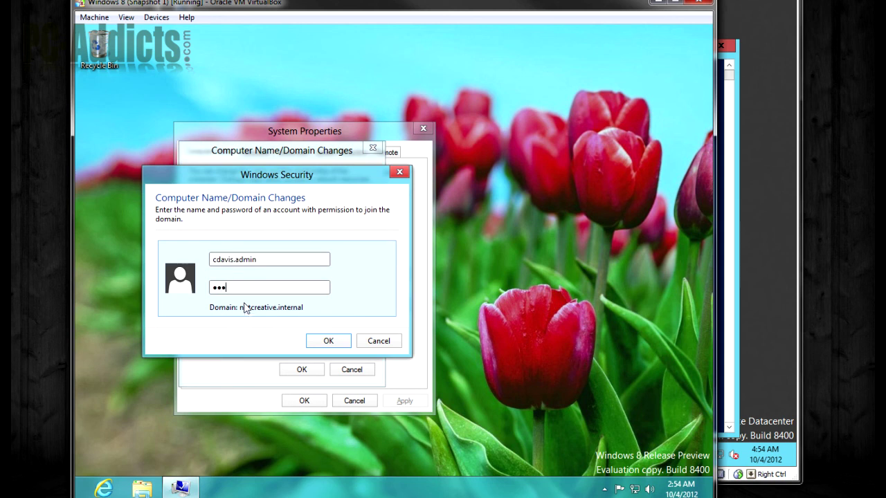
pyautogui.press('Return')
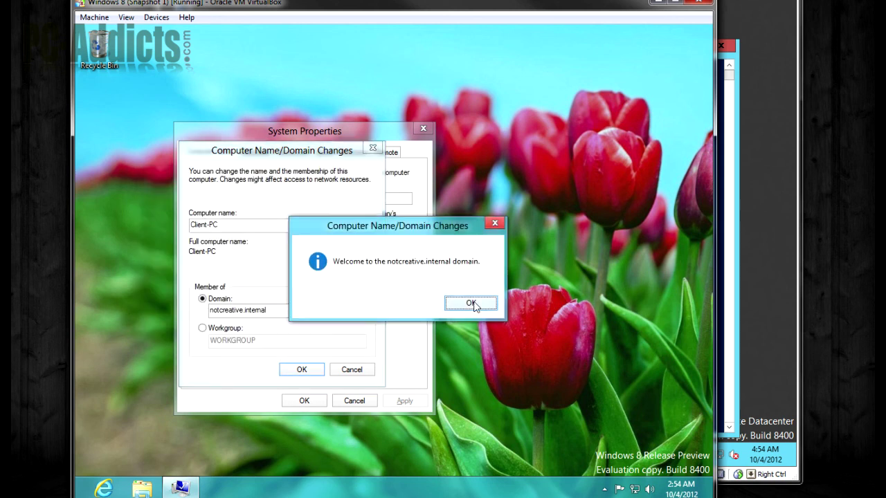
pyautogui.click(473, 304)
# Refresh the _WDS OU on the server so CLIENT-PC appears in it
pyautogui.click(771, 256)
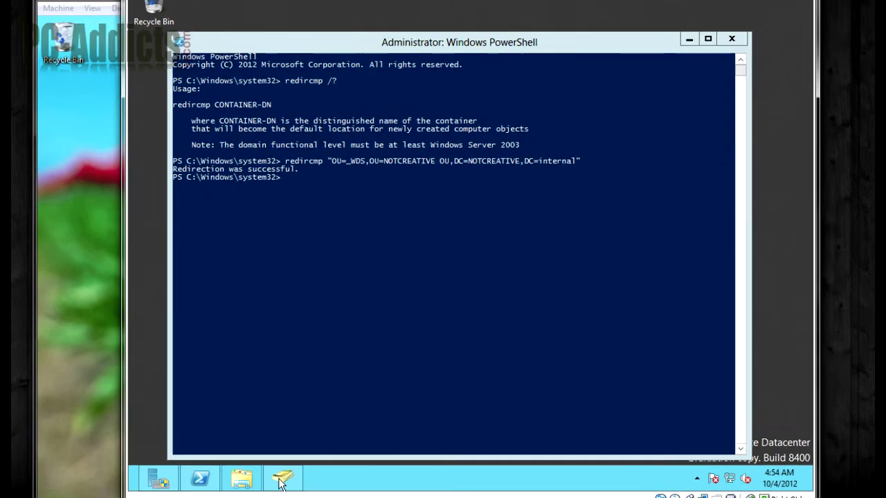
pyautogui.click(303, 455)
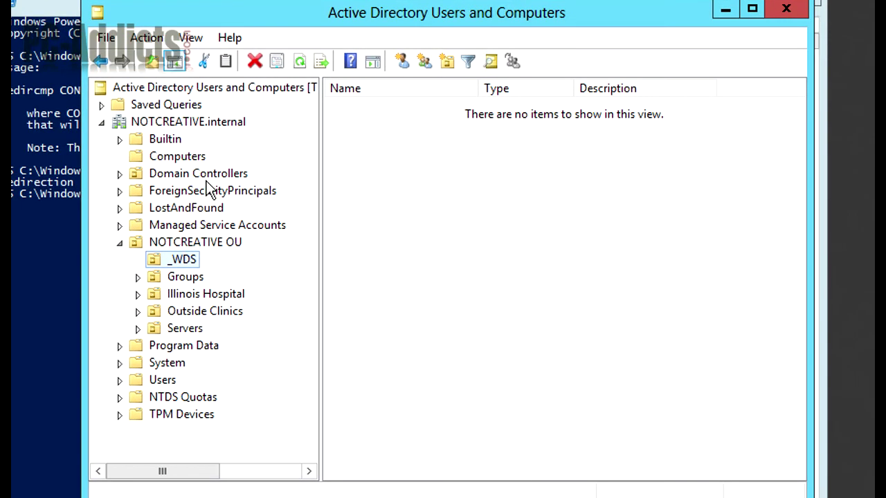
pyautogui.rightClick(183, 260)
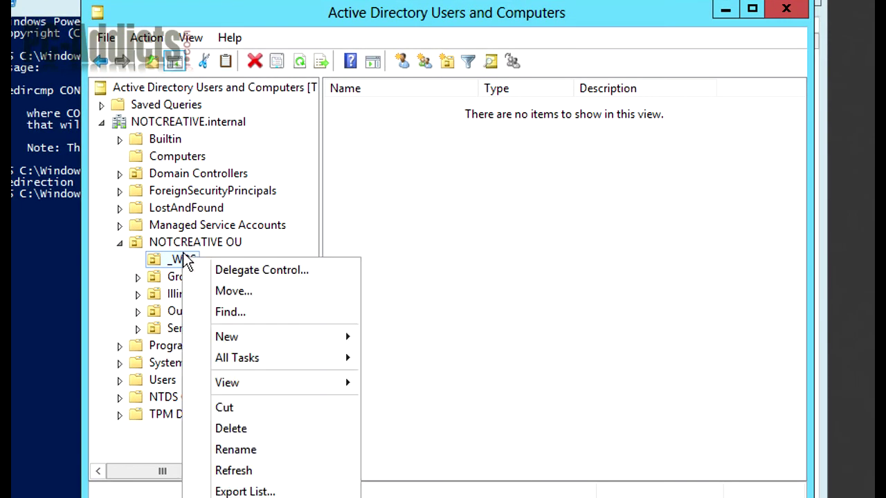
pyautogui.click(225, 471)
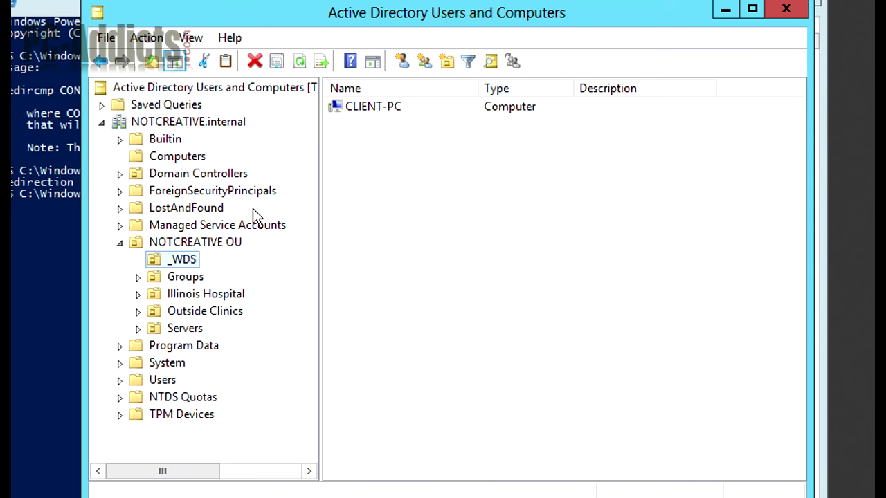